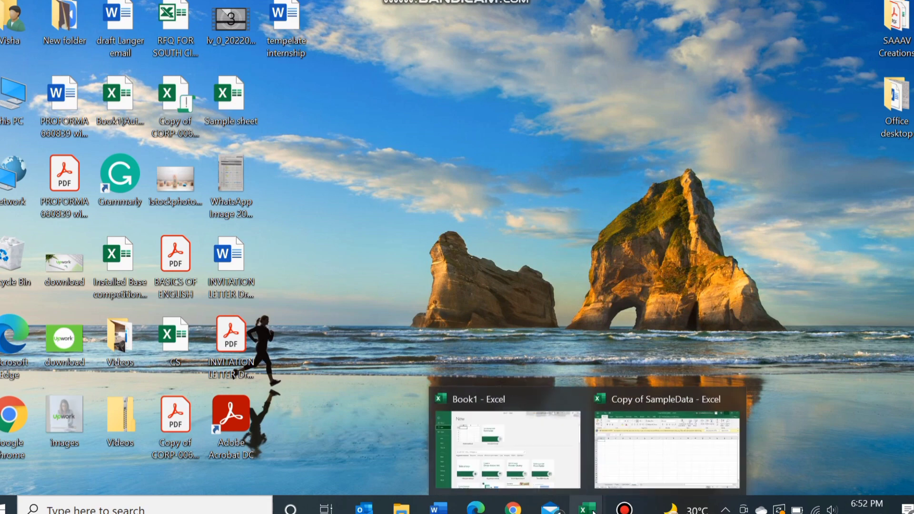
Step: Switch to the 'Copy of SampleData - Excel' workbook window from the taskbar
left_click(640, 452)
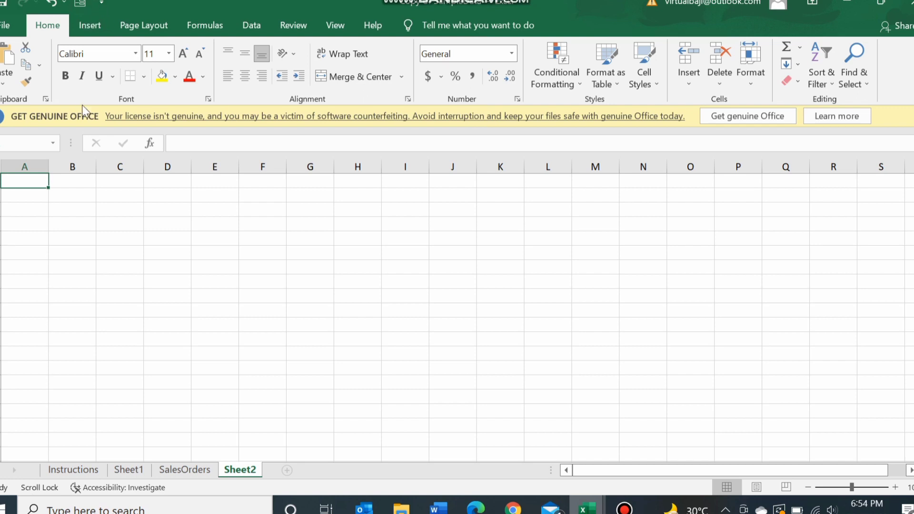
Step: In Quick Access Toolbar settings, show All Commands and select the Form... command
left_click(103, 7)
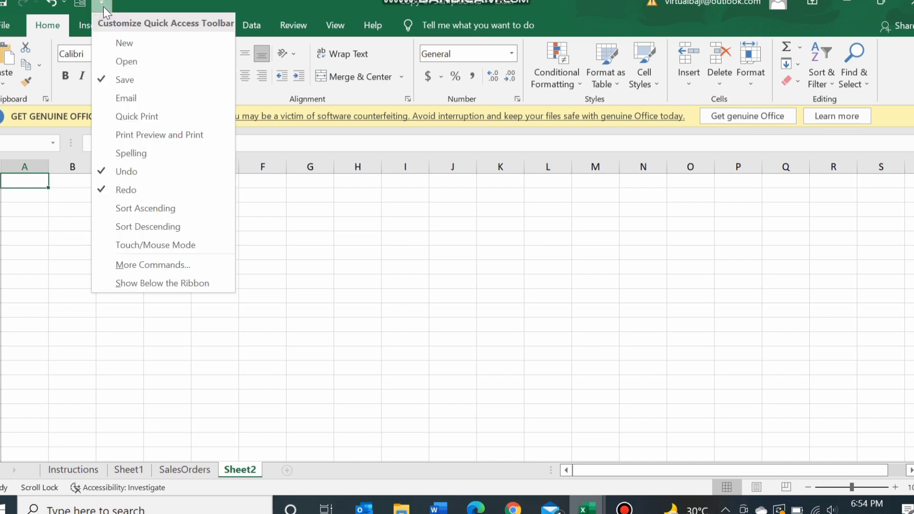
left_click(168, 265)
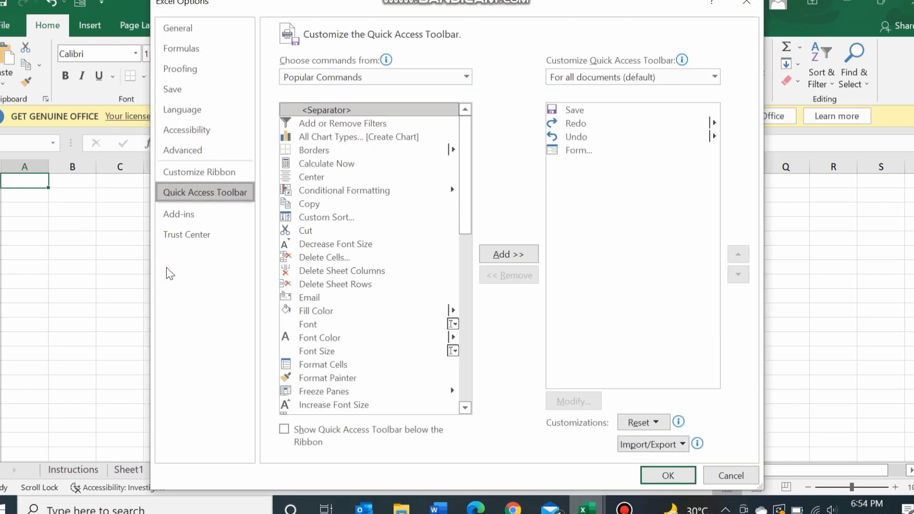
left_click(342, 81)
key("Escape")
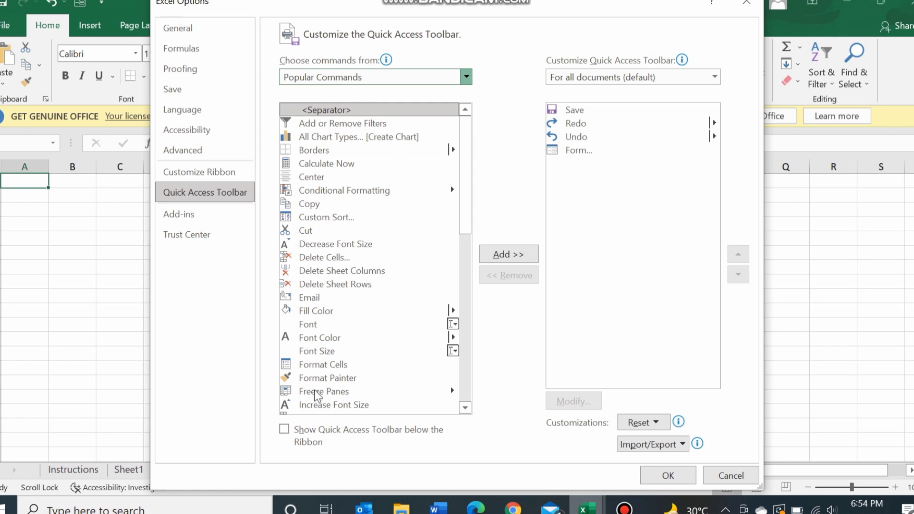
key("Down")
key("Down")
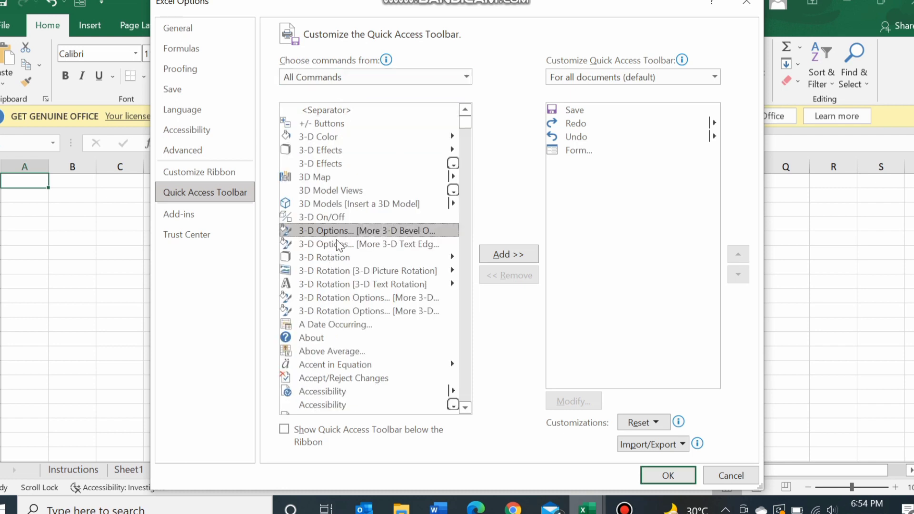
key("f")
key("Down")
key("Down")
key("Down")
key("Down")
key("Down")
key("Down")
key("Down")
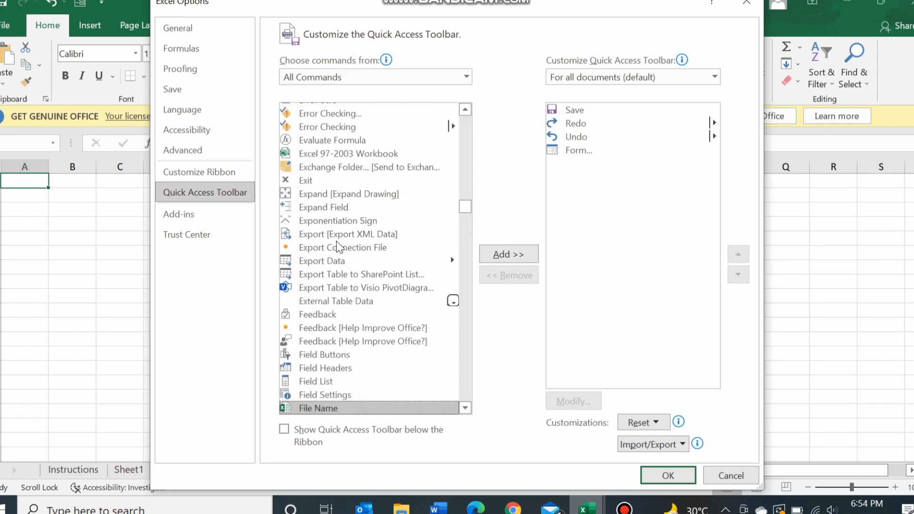
key("Down")
key("Down")
key("Down")
key("Down")
key("Down")
key("Down")
key("Down")
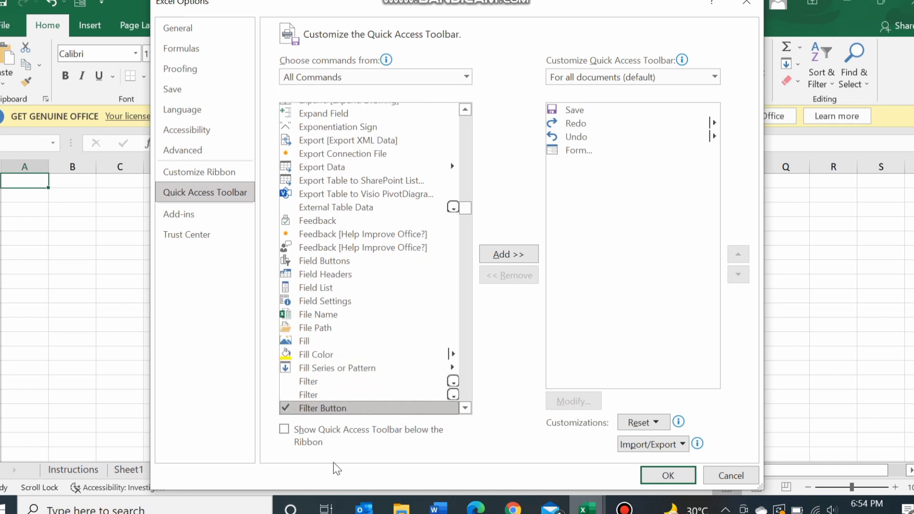
key("Down")
key("Down")
key("Down")
key("Down")
key("Down")
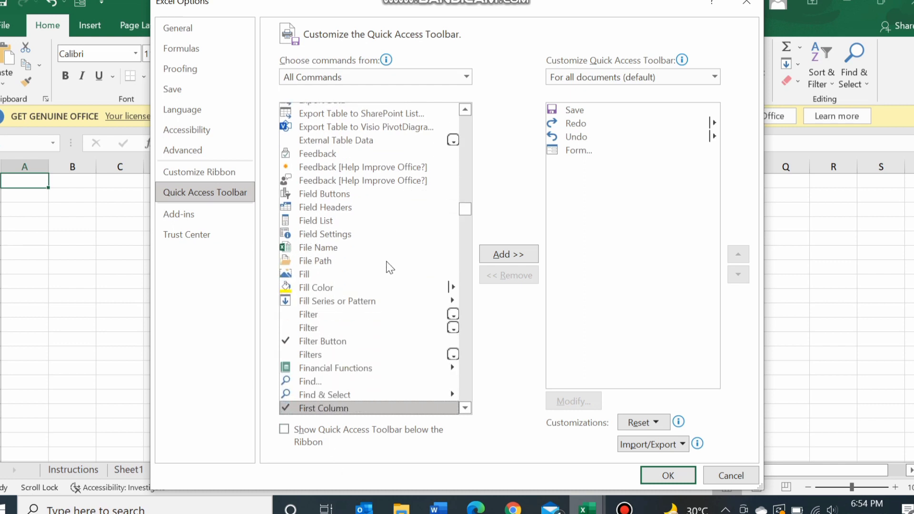
key("Down")
key("Down")
key("Down")
key("Down")
key("Down")
key("Down")
key("Down")
key("Down")
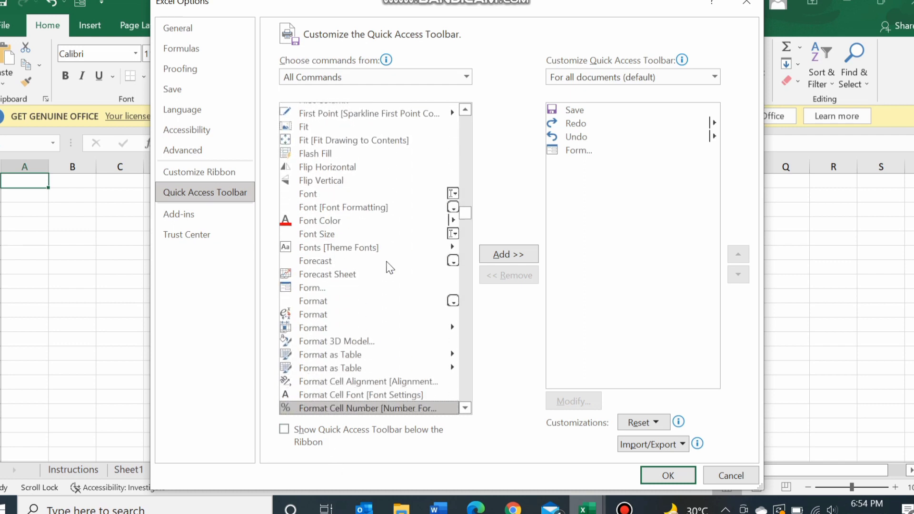
key("Down")
key("Down")
key("Down")
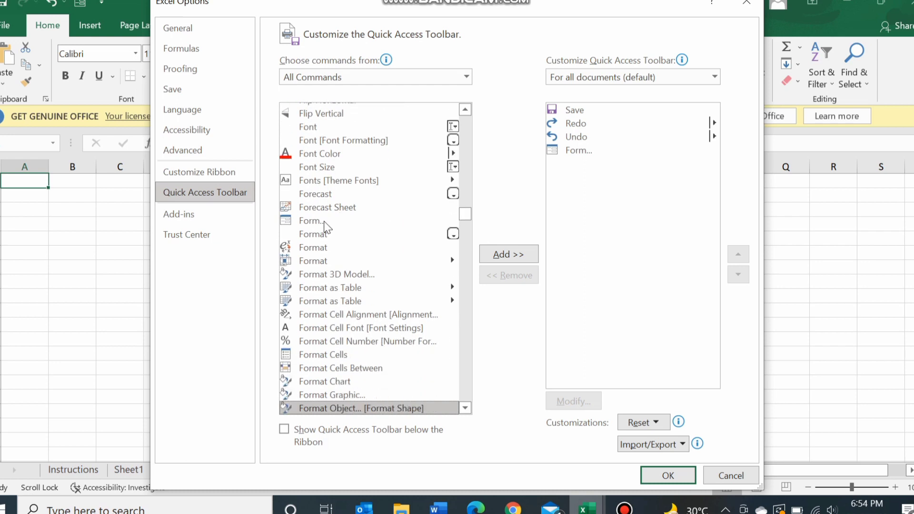
left_click(324, 221)
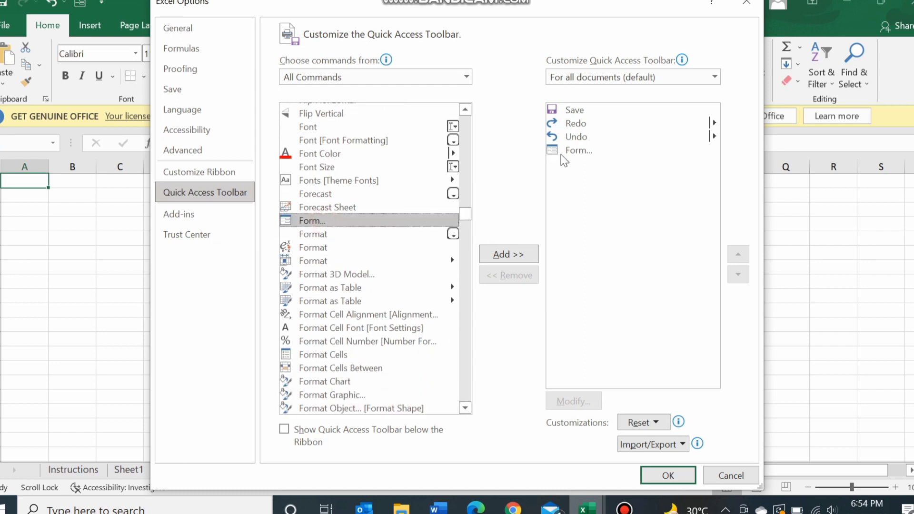
Step: Add Form... to the Quick Access Toolbar and save the change
left_click(577, 152)
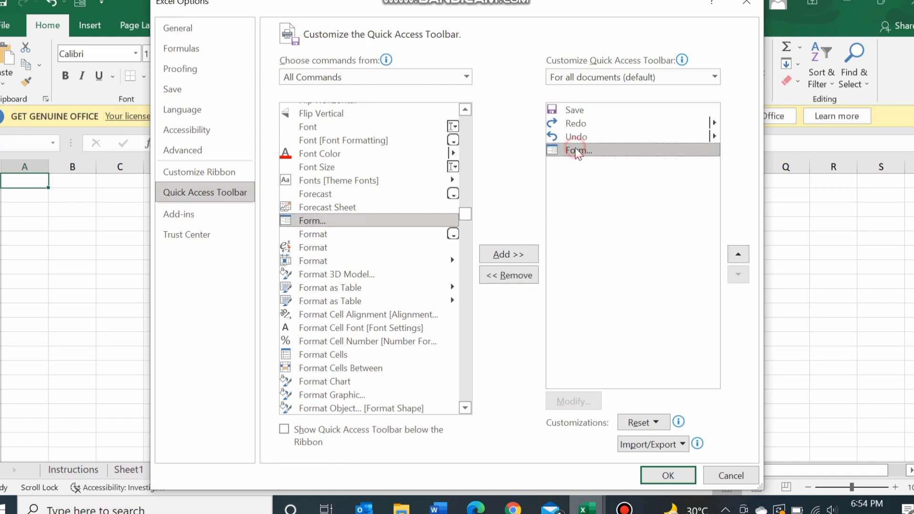
left_click(499, 279)
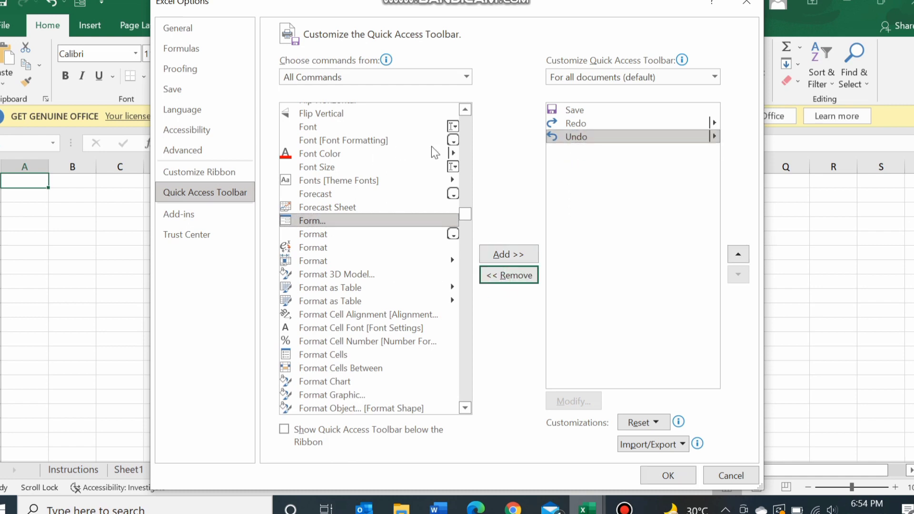
left_click(383, 222)
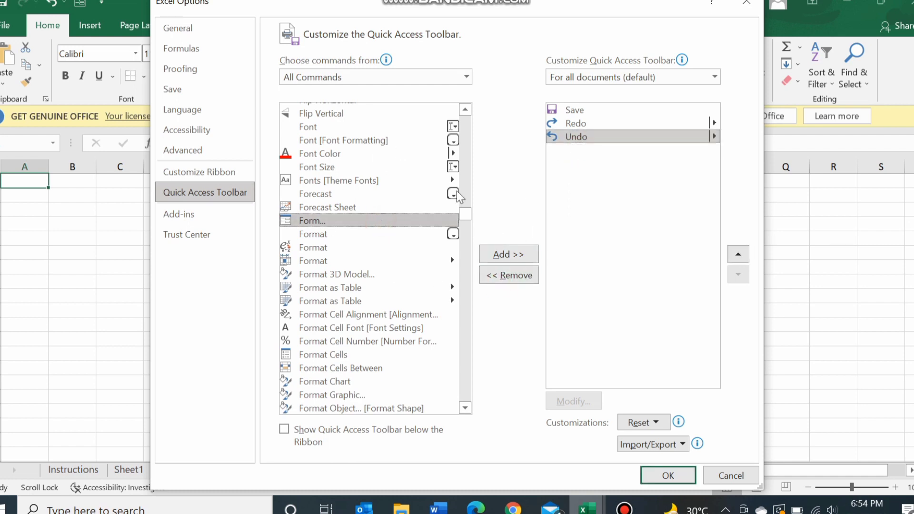
left_click(495, 256)
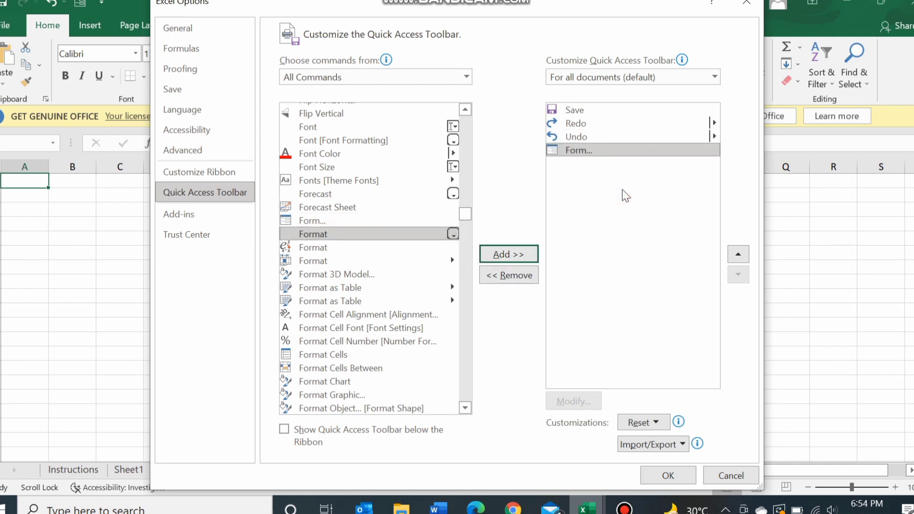
left_click(668, 476)
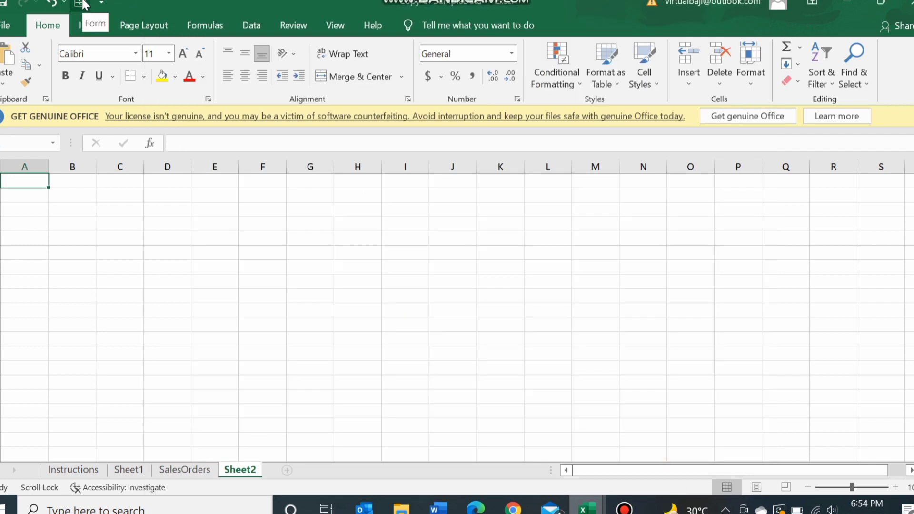
Step: Try the Form on the empty sheet, dismiss the error, and enter 'Sr No' in A1 and B1
left_click(85, 4)
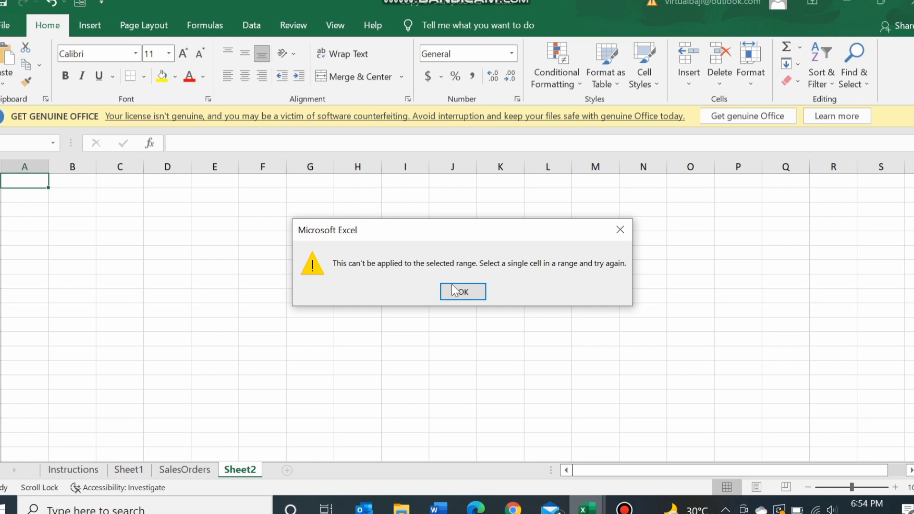
left_click(452, 289)
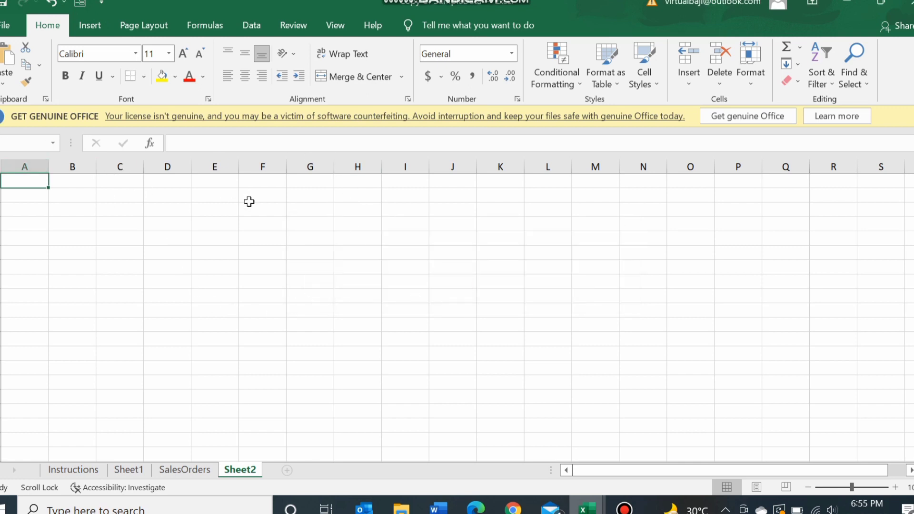
type("Sr No")
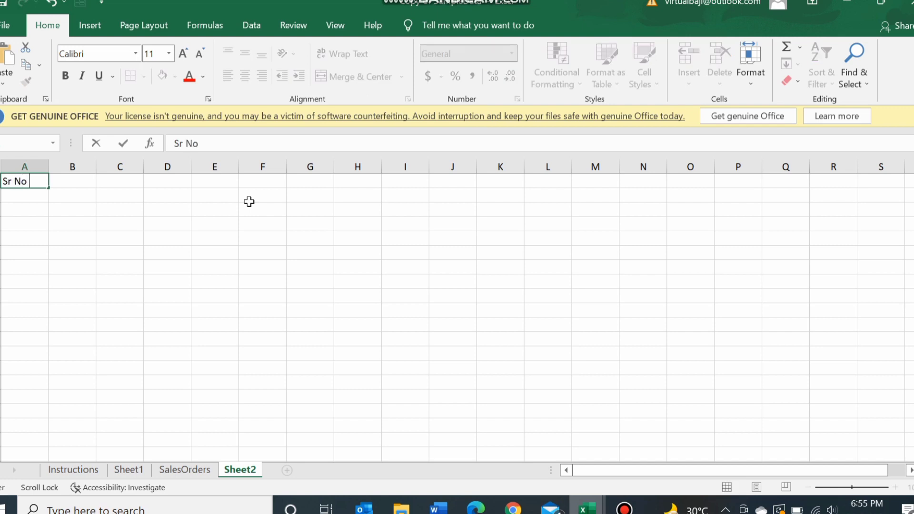
key("Right")
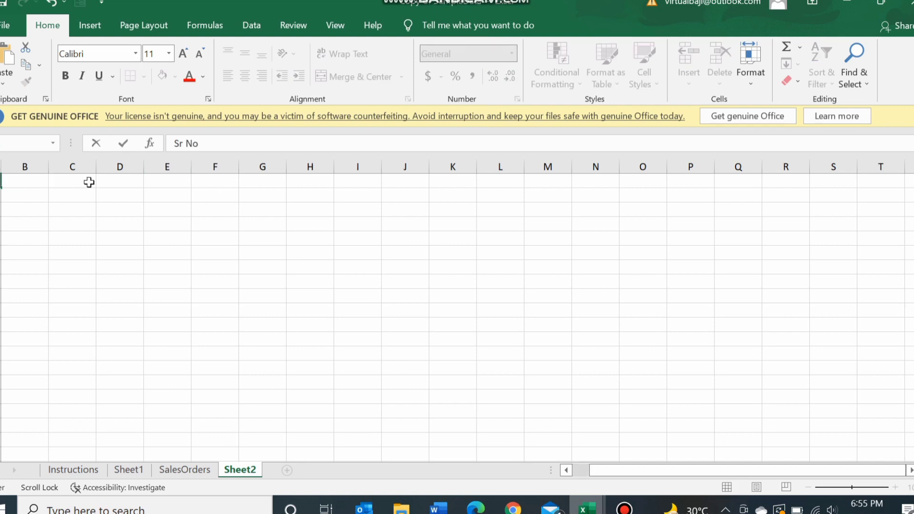
left_click(58, 190)
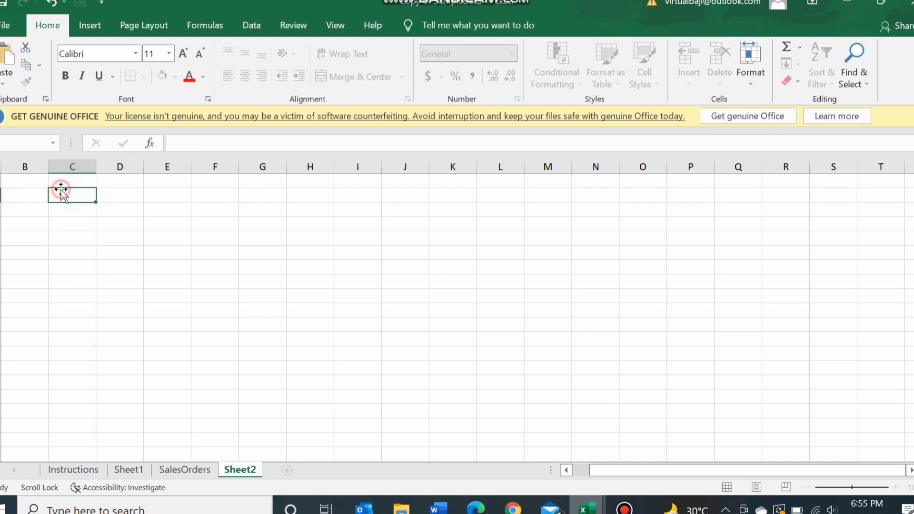
left_click(28, 182)
type("S")
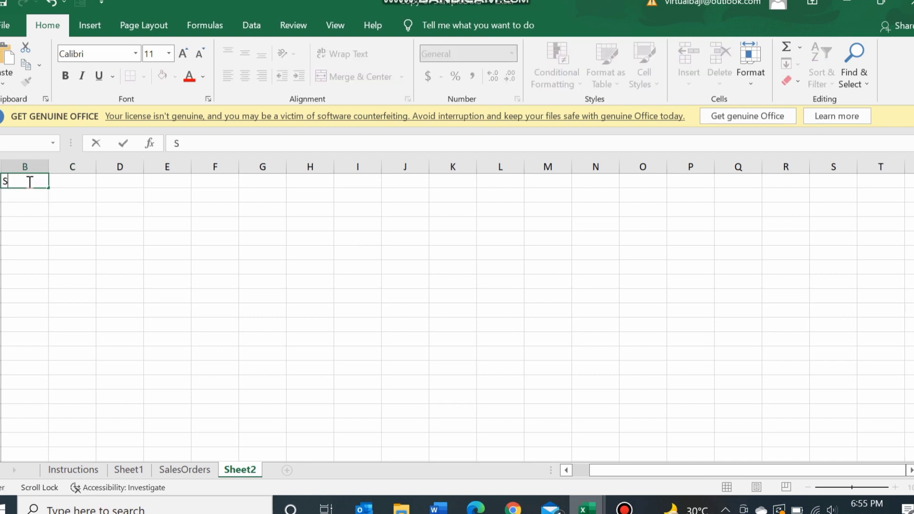
type("r No")
key("Right")
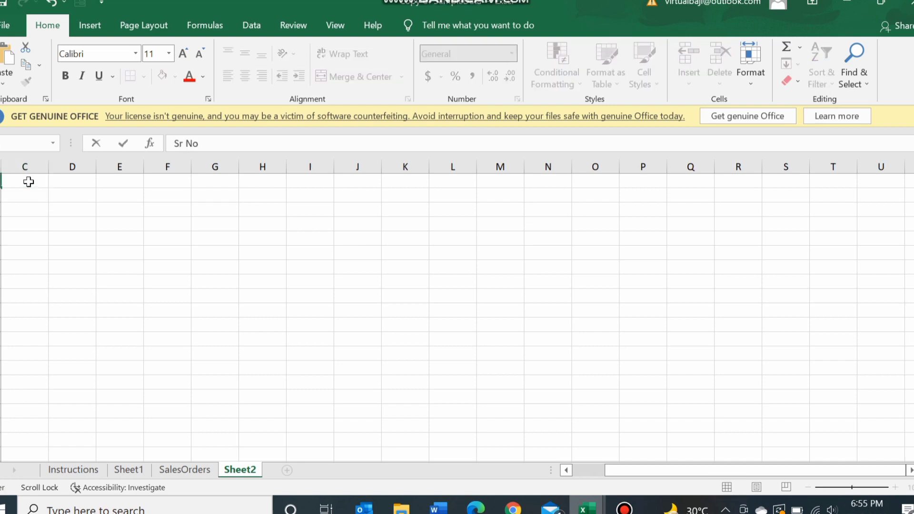
Step: Type 'sir' into C2 and select cell H5
left_click(35, 192)
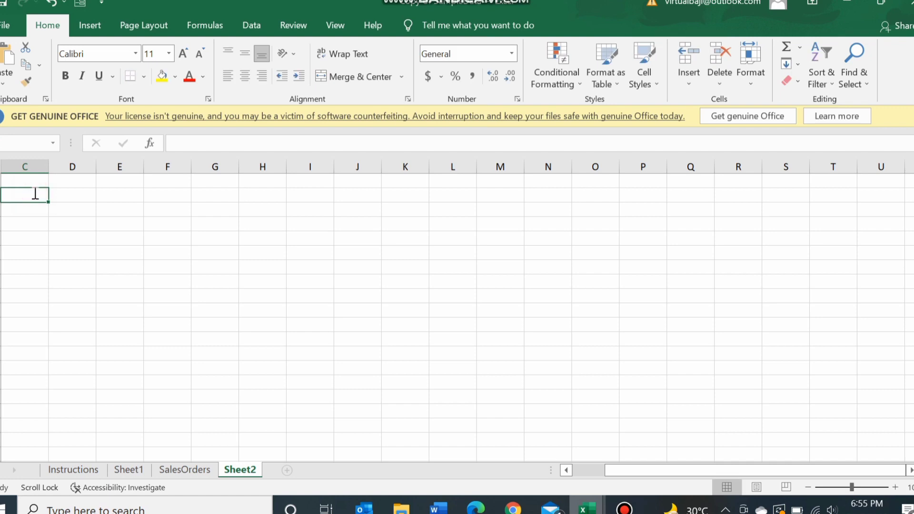
type("sir")
scroll(35, 194, "right", 1)
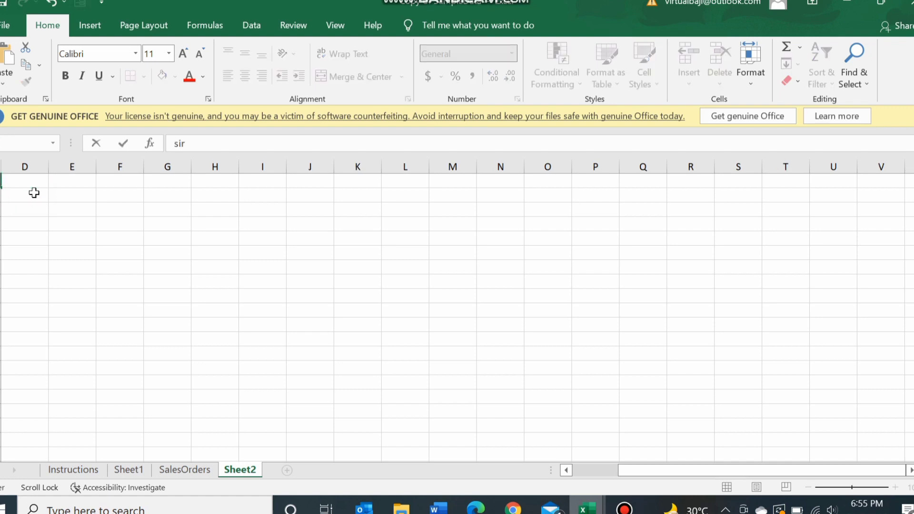
left_click(193, 235)
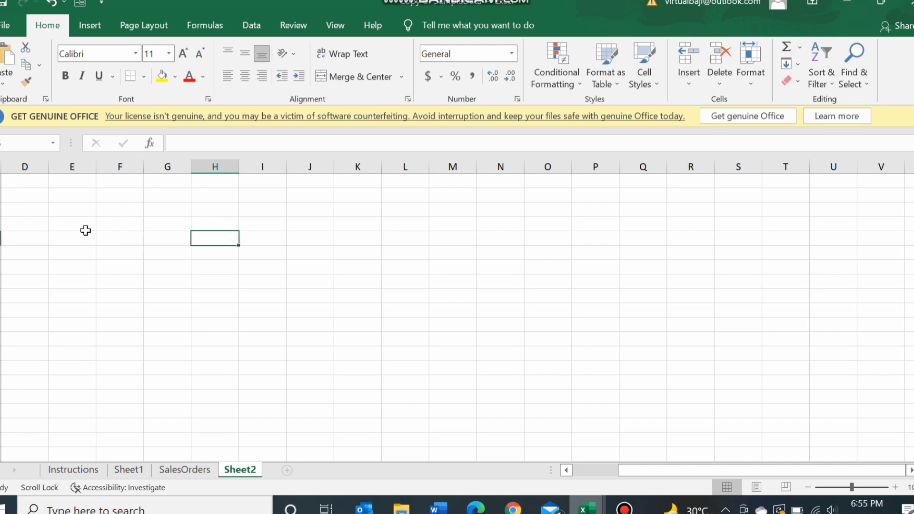
Step: Switch to the SalesOrders sheet and select an empty cell right of the table
left_click(586, 508)
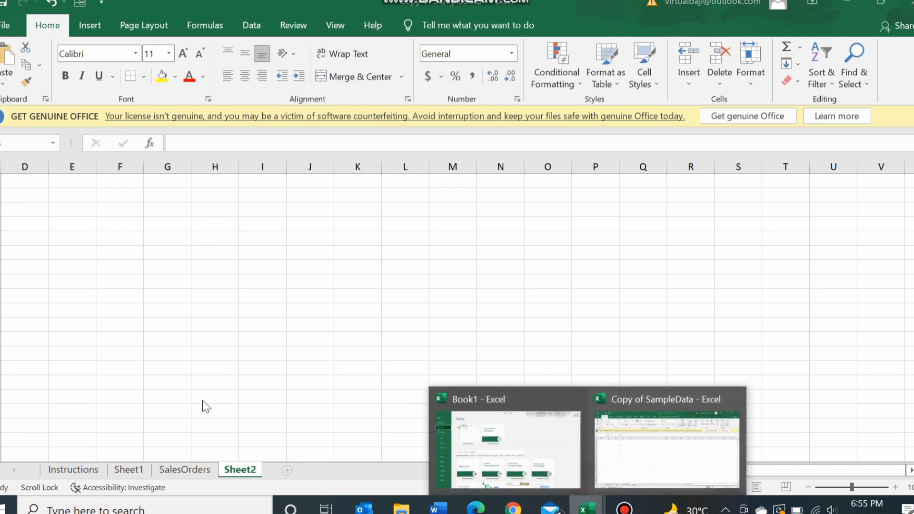
left_click(177, 471)
left_click(179, 471)
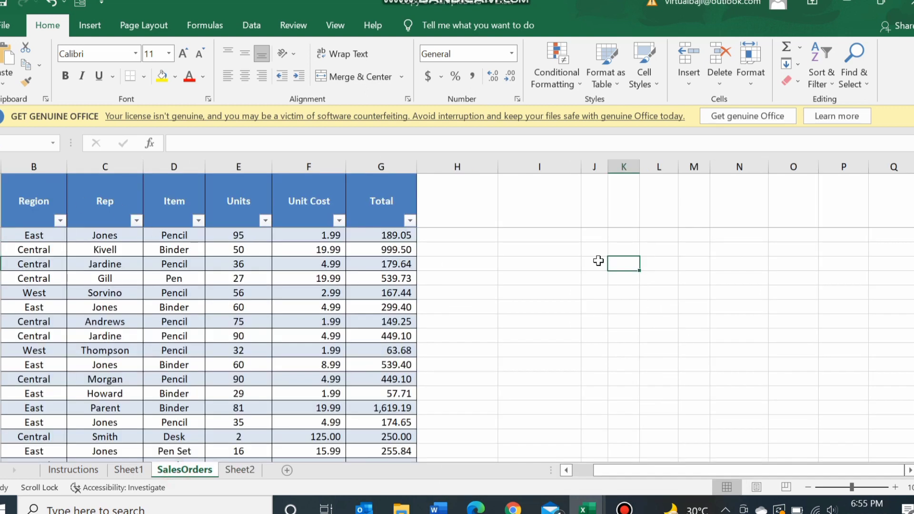
left_click(570, 254)
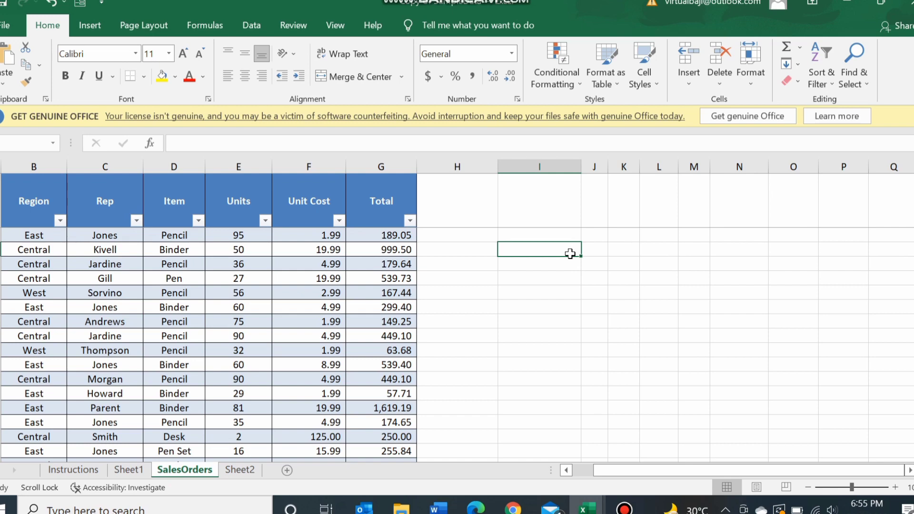
type("sr")
scroll(572, 254, "right", 1)
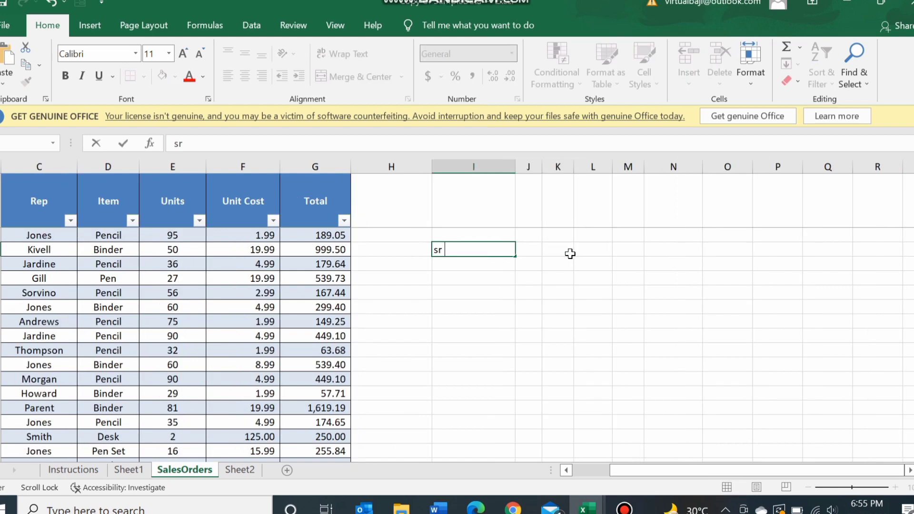
left_click(485, 263)
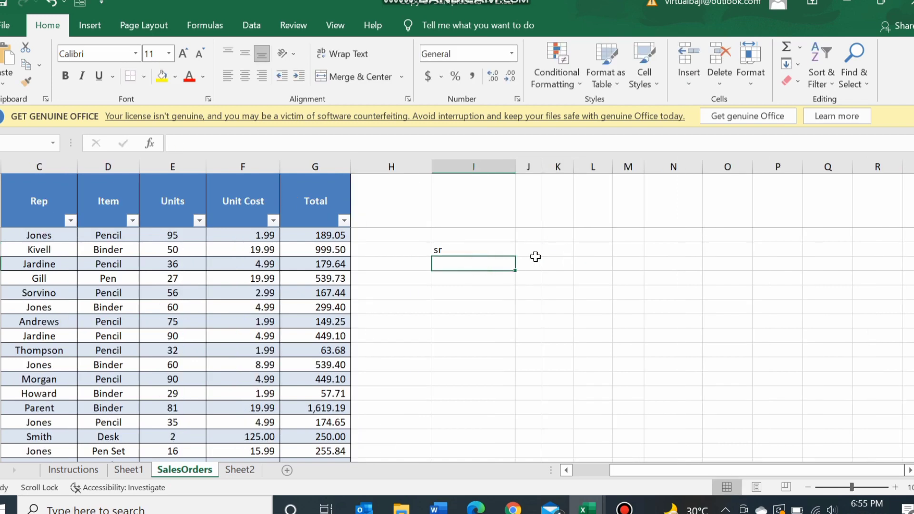
left_click(461, 251)
key("BackSpace")
left_click(36, 201)
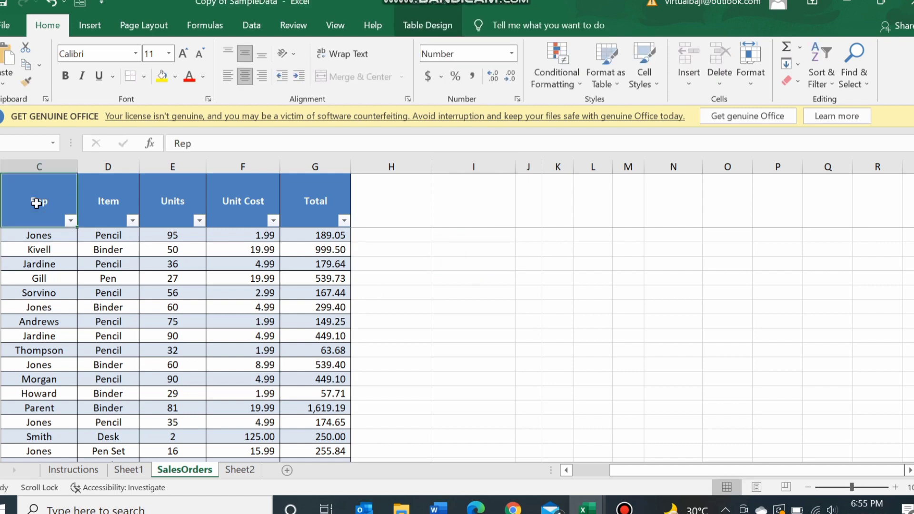
Step: Select the SalesOrders table range from the Rep header through column G's last row
left_click(37, 203)
left_click_drag(36, 203, 335, 463)
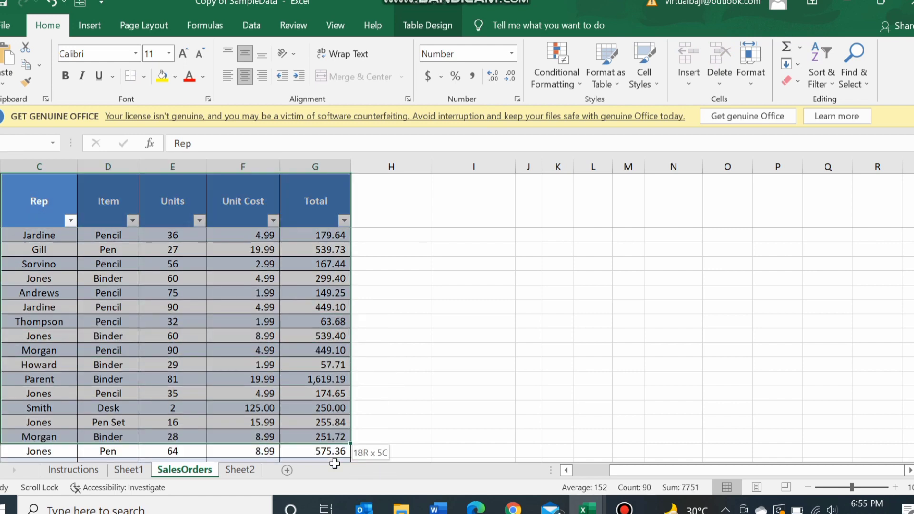
left_click_drag(334, 463, 340, 412)
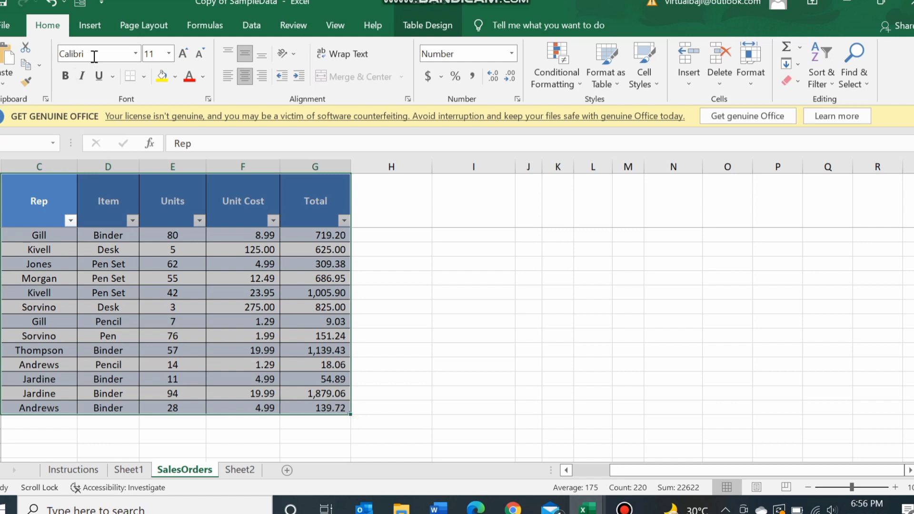
Step: Open the data form for the SalesOrders table and move it lower on screen
left_click(79, 6)
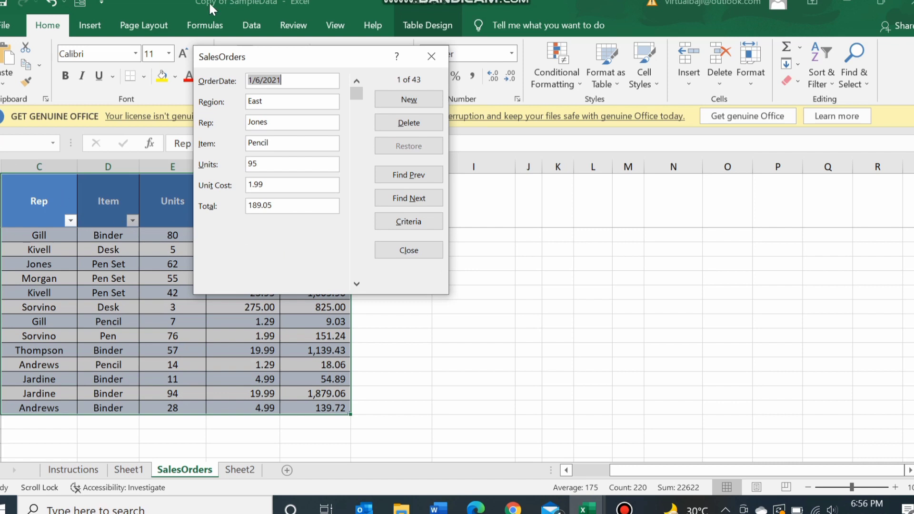
left_click_drag(320, 61, 327, 115)
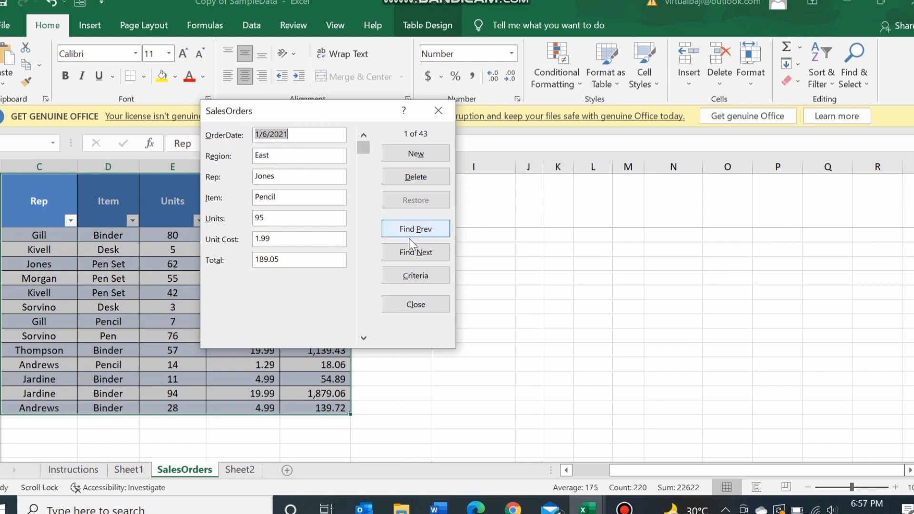
Step: Set a Criteria condition of Region = Central in the data form
left_click(418, 275)
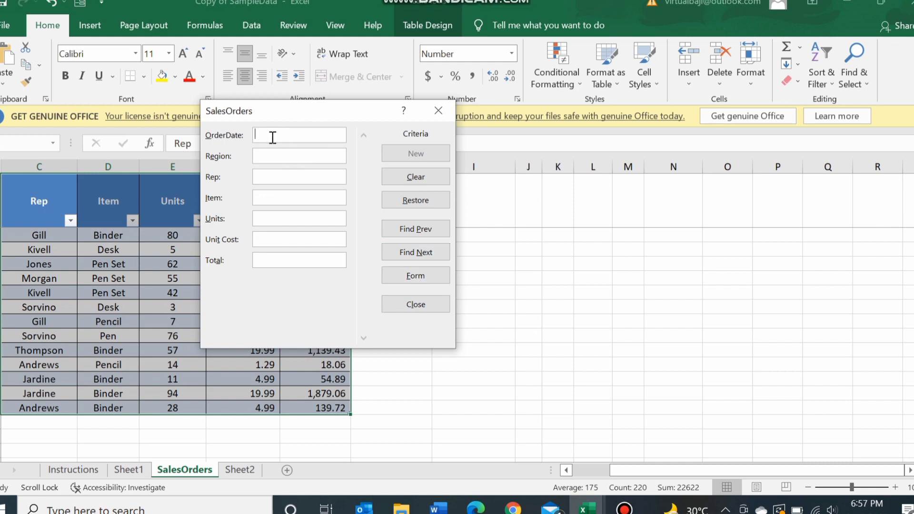
left_click(268, 155)
type("Ce")
type("ntral")
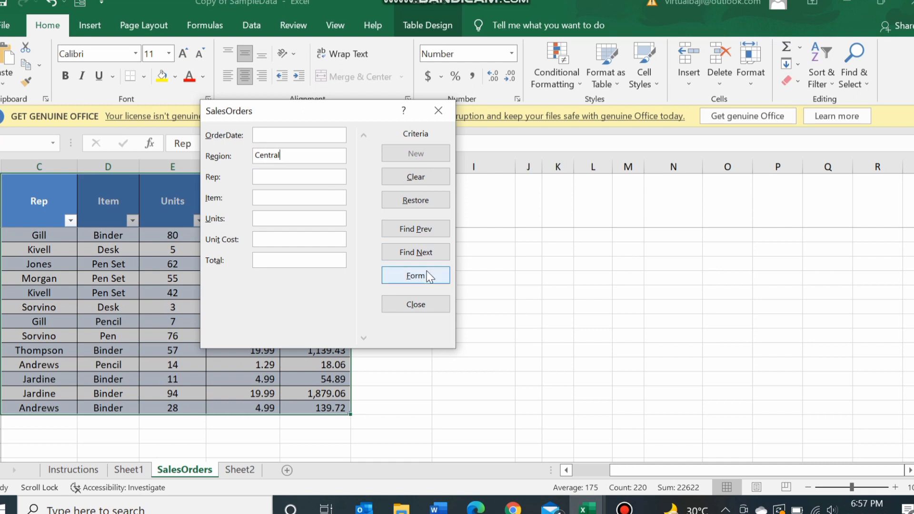
left_click(428, 275)
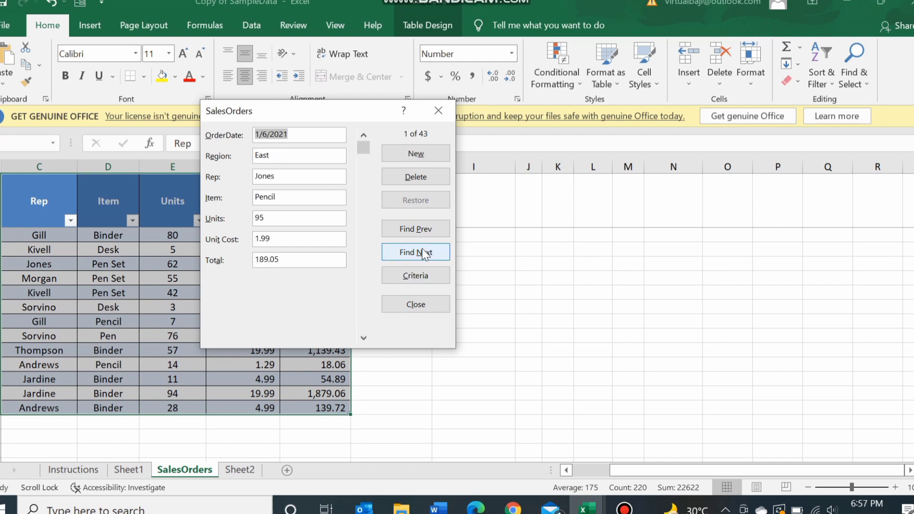
Step: Step through the Central-region orders with Find Next, then return to Criteria
left_click(424, 253)
left_click(423, 252)
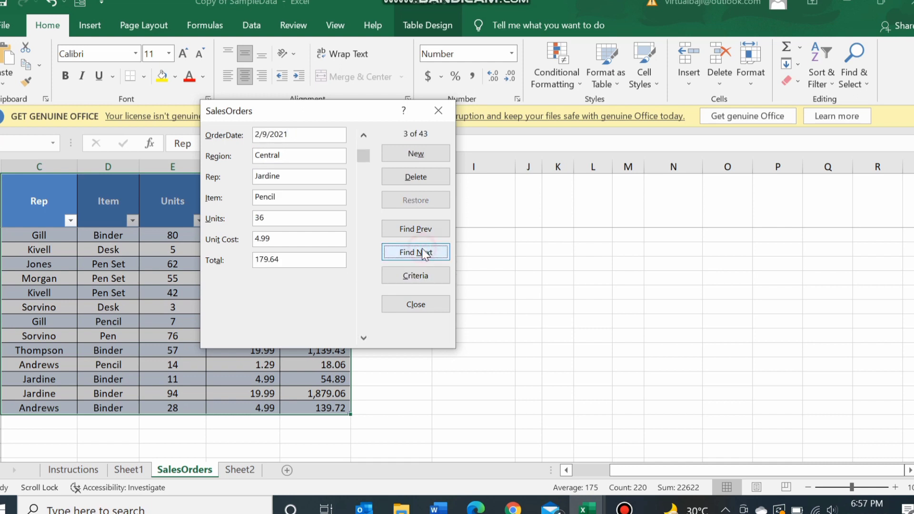
left_click(423, 252)
left_click(424, 252)
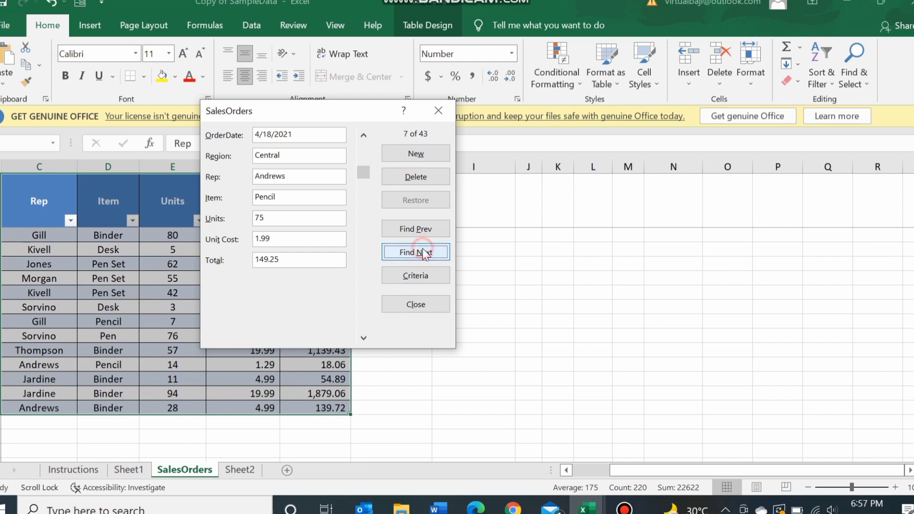
left_click(423, 253)
left_click(423, 252)
left_click(424, 253)
left_click(424, 252)
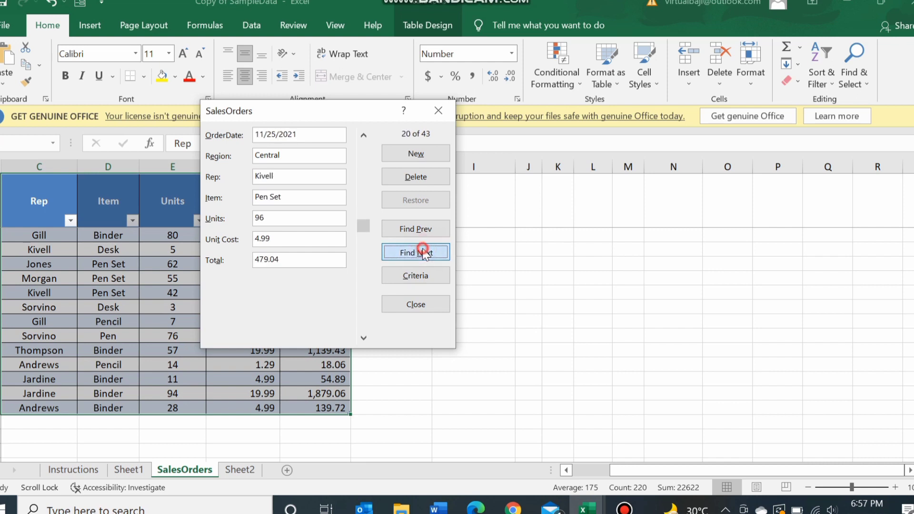
left_click(423, 252)
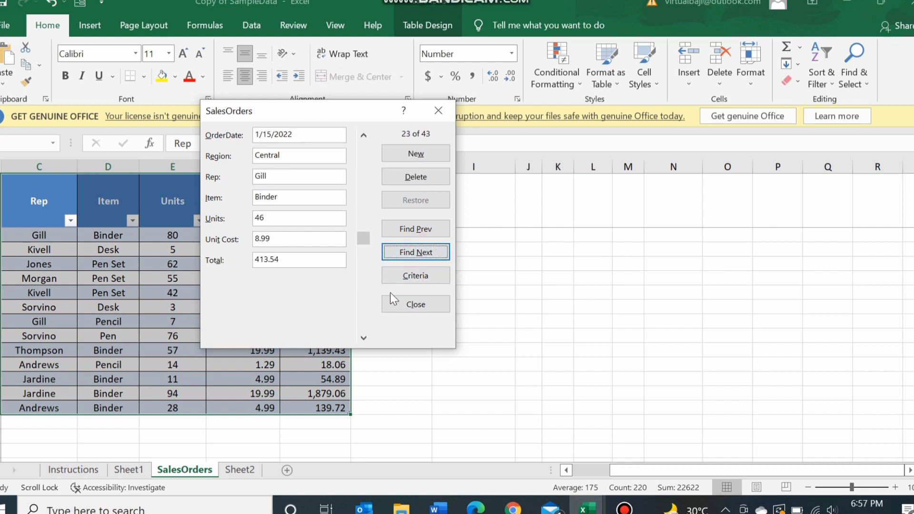
left_click(416, 275)
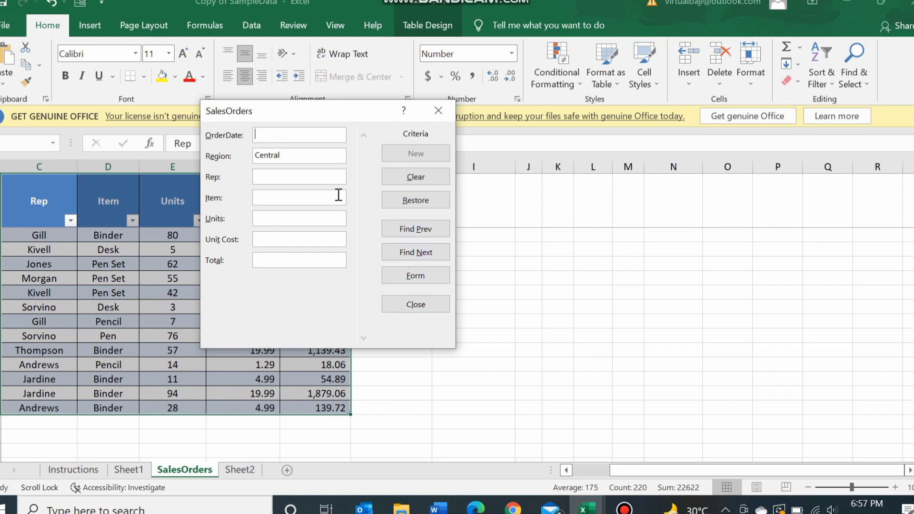
Step: Clear the Central condition and advance through all records to record 37 of 43
left_click(426, 179)
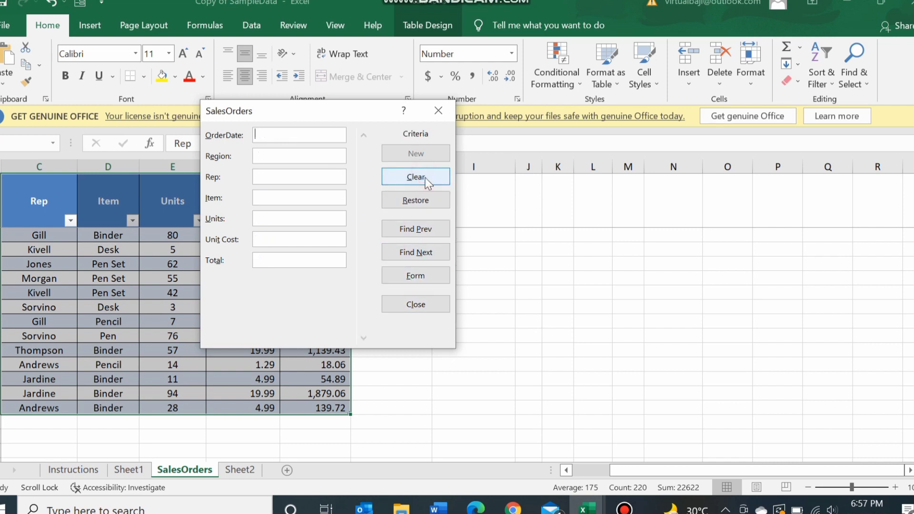
left_click(413, 254)
left_click(412, 253)
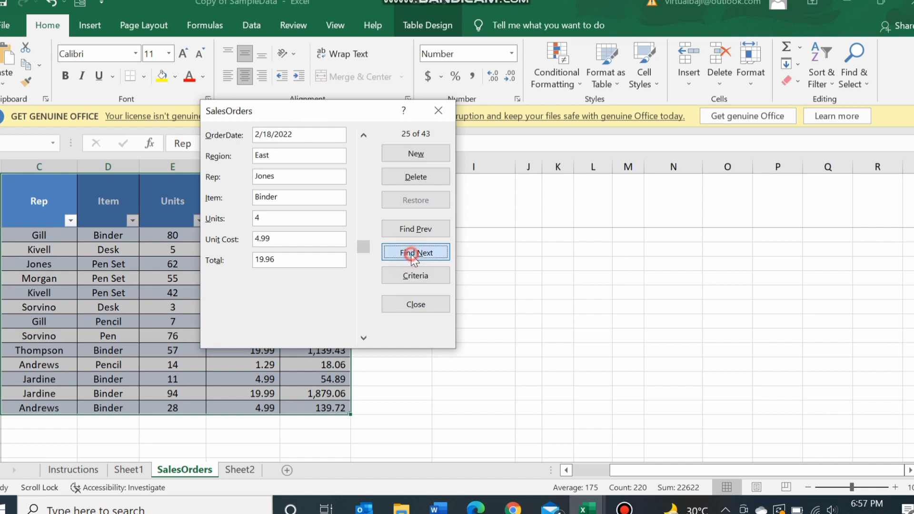
left_click(412, 254)
left_click(412, 254)
left_click(412, 254)
left_click(412, 253)
left_click(412, 254)
left_click(412, 254)
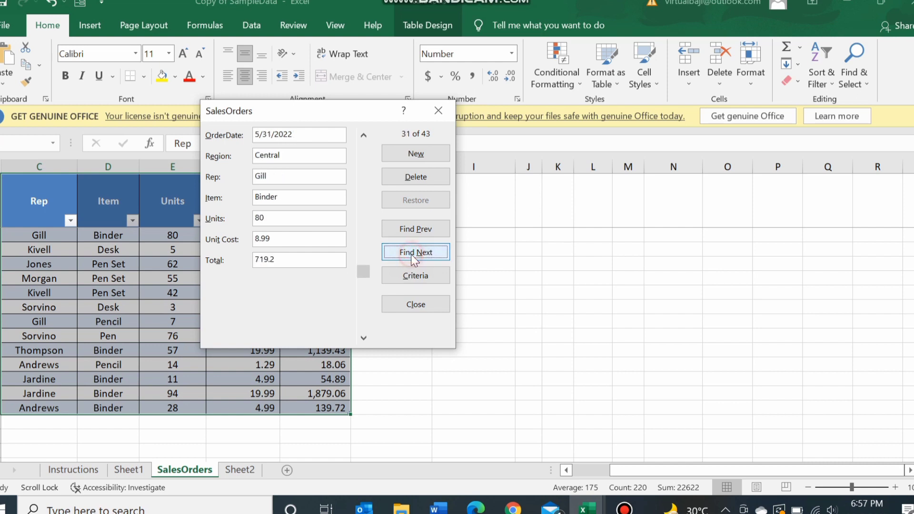
left_click(412, 253)
left_click(412, 253)
left_click(412, 254)
left_click(411, 254)
left_click(410, 254)
left_click(409, 254)
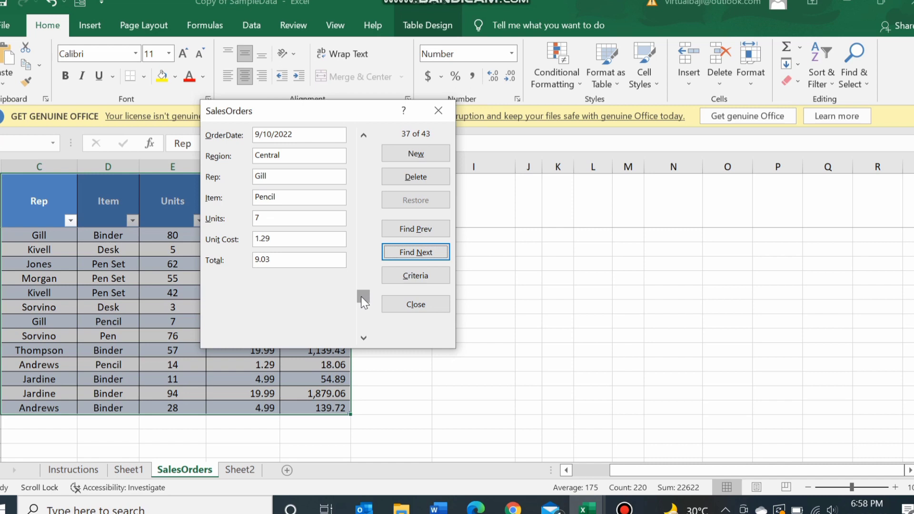
Step: Start a new record dated 2 March 2022 (2-3-22 / 2 mar) with Region East
left_click(414, 154)
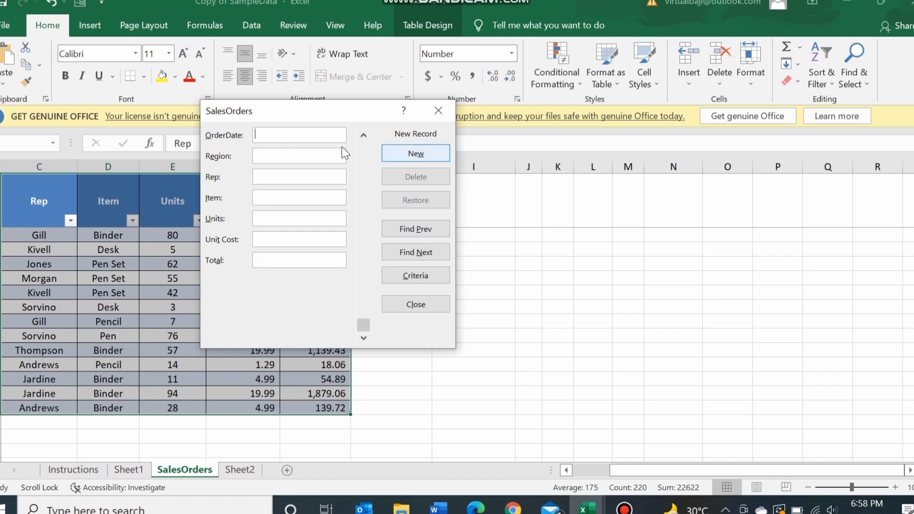
type("2-2-2")
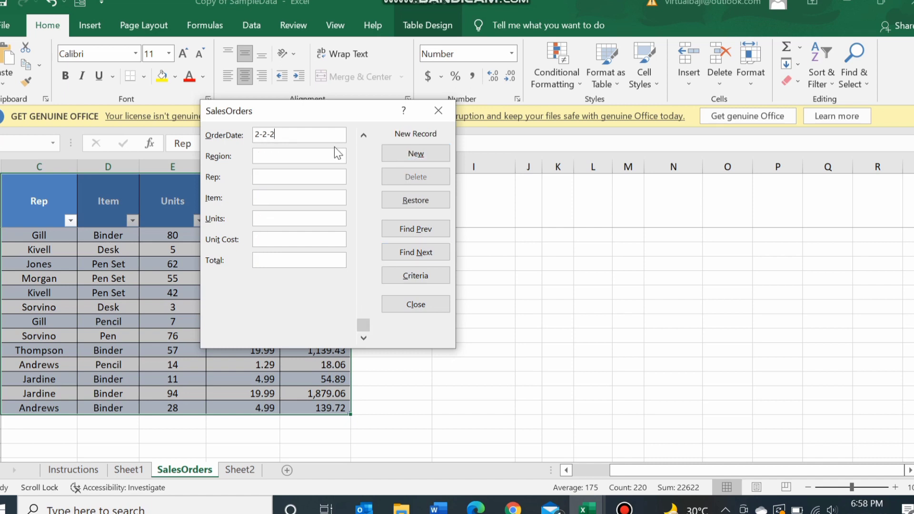
type("-3-22")
key("Return")
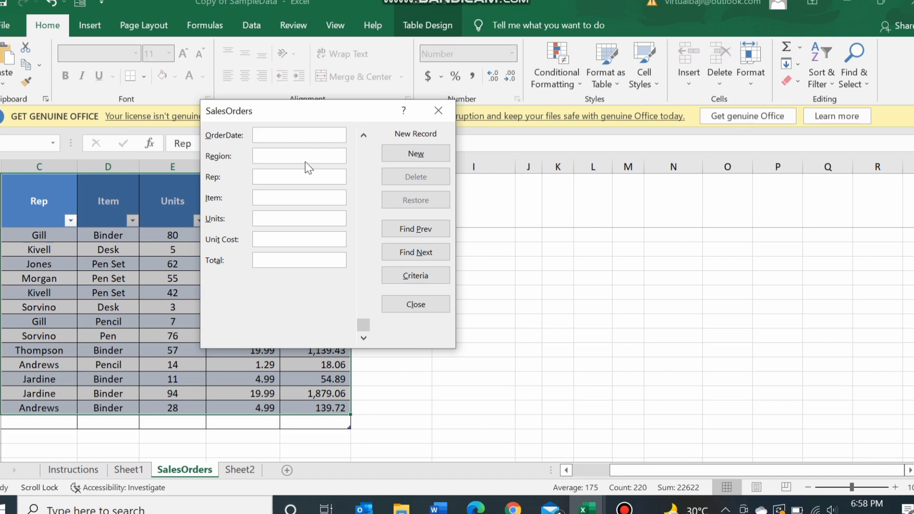
type("2 m")
type("ar")
type("E")
type("ast")
Step: Fill in Rep Jones, Item Table, Units 0.9, Unit Cost 90, Total 90, and save the record
left_click(301, 178)
type("Jones")
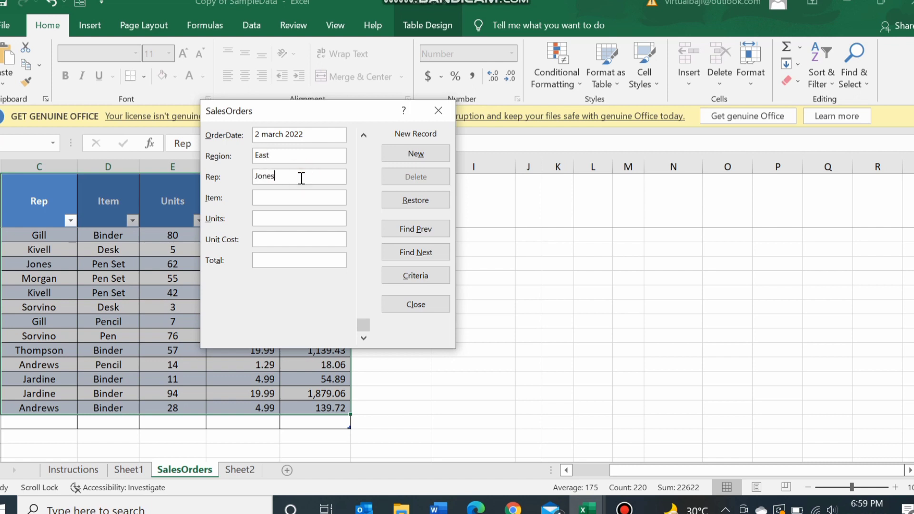
left_click(303, 199)
type("Ta")
type("ble")
left_click(299, 217)
type("0")
type(".9")
left_click(293, 240)
type("90")
left_click(291, 260)
type("90")
left_click(422, 138)
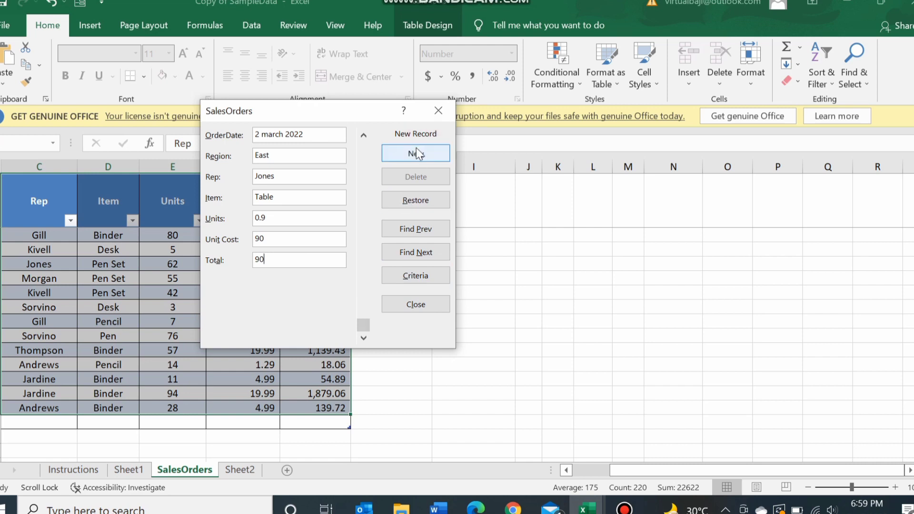
left_click(417, 149)
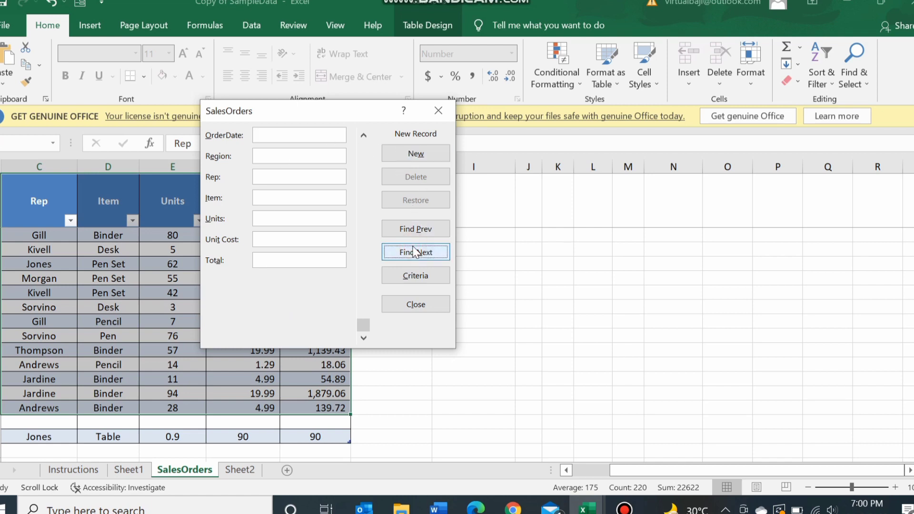
Step: Use Find Prev to display record 45 of 45, the new Jones Table order
left_click(414, 230)
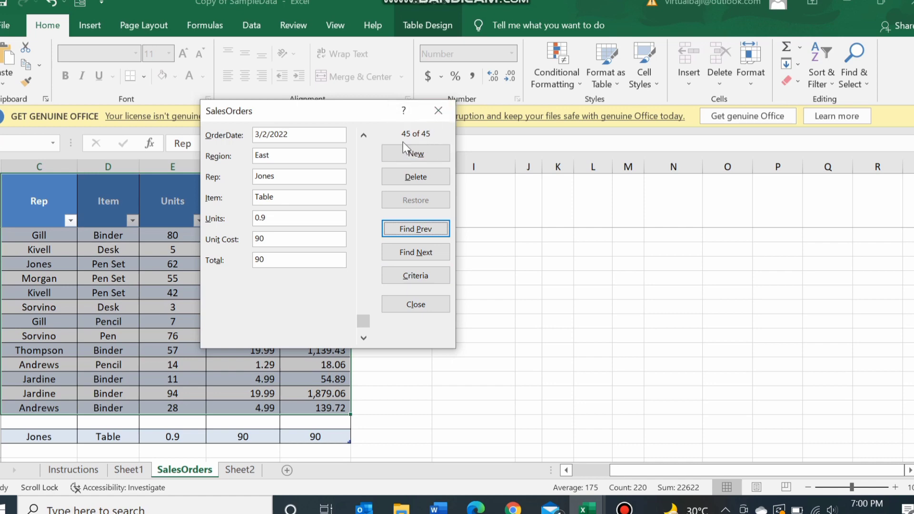
Step: Close the data form, deselect the table, and scroll back to the top of the sheet
left_click(415, 304)
left_click(418, 392)
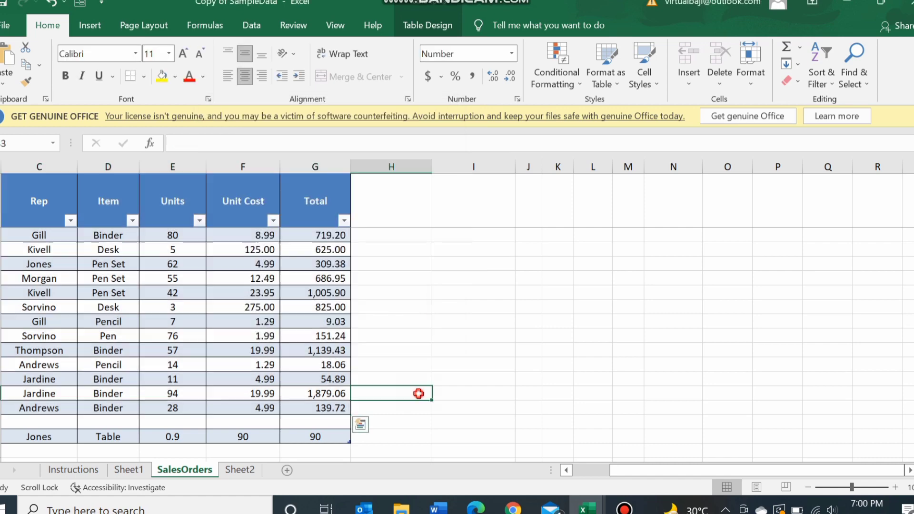
scroll(409, 254, "up", 9)
scroll(408, 255, "up", 1)
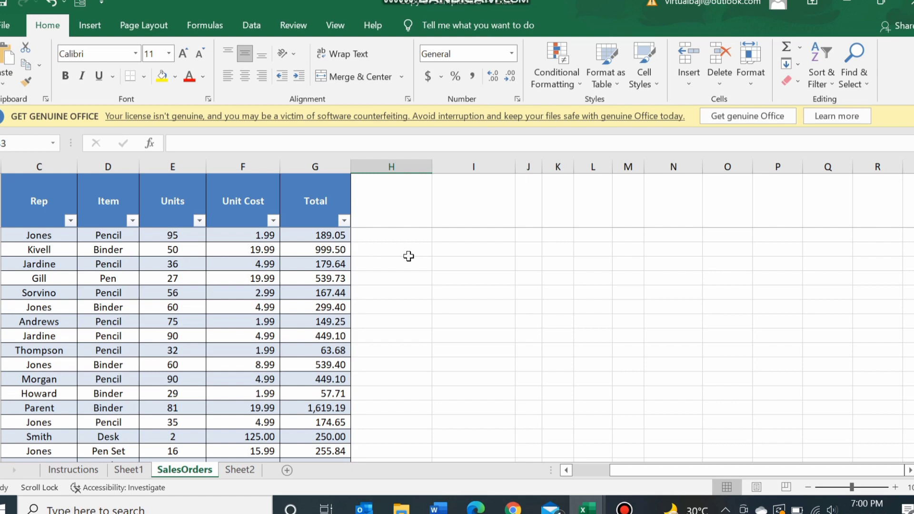